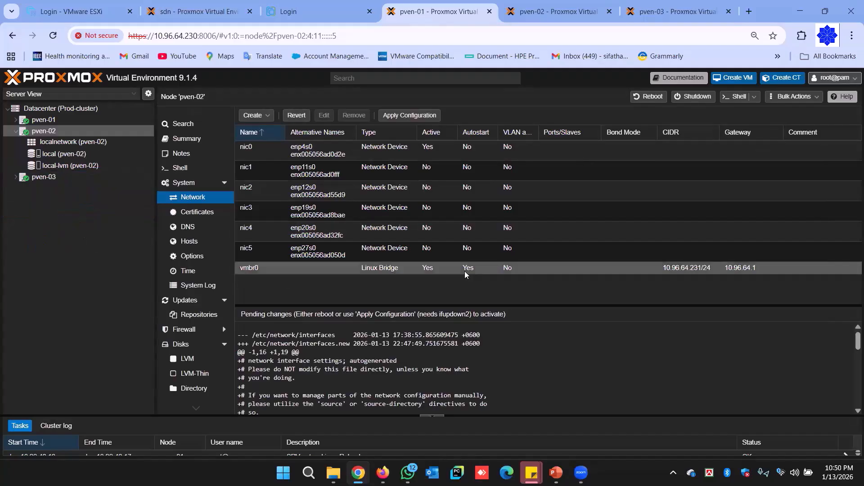
Step: Start a new Linux bond named bond0 on node pven-02 with nic0 and nic2 as slaves
double_click(469, 269)
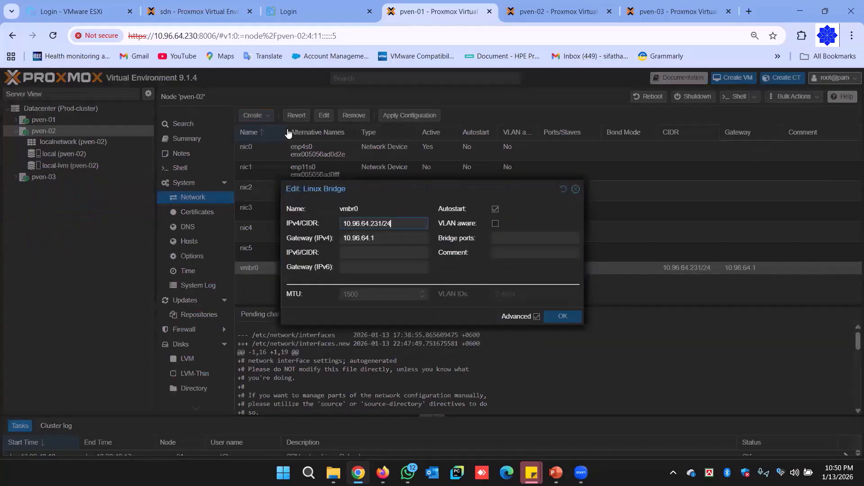
key("Escape")
left_click(255, 115)
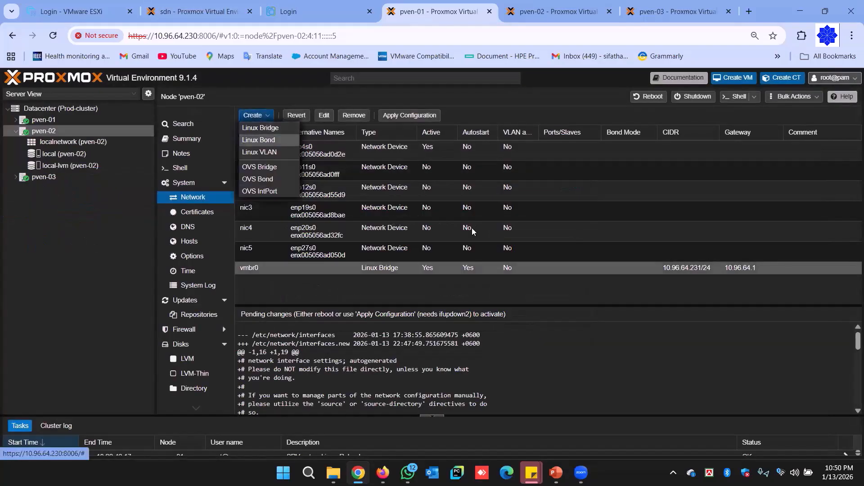
left_click(252, 140)
left_click(493, 227)
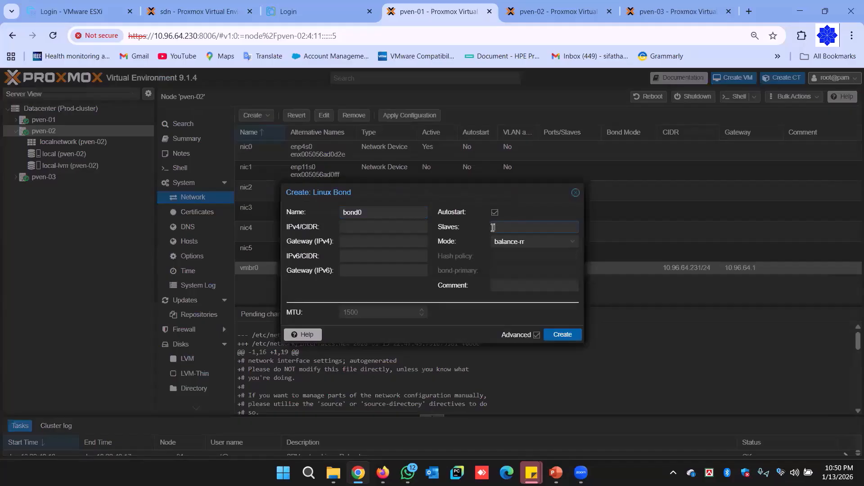
type("nic0 nic2")
Step: Set the bond's mode to active-backup with nic0 as bond-primary and create it
double_click(506, 226)
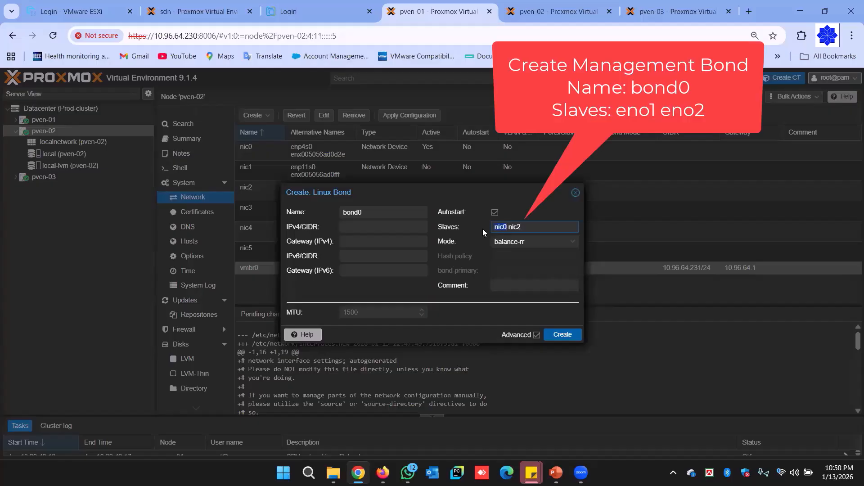
left_click(517, 241)
left_click(516, 263)
left_click(515, 270)
type("nic0")
left_click(558, 334)
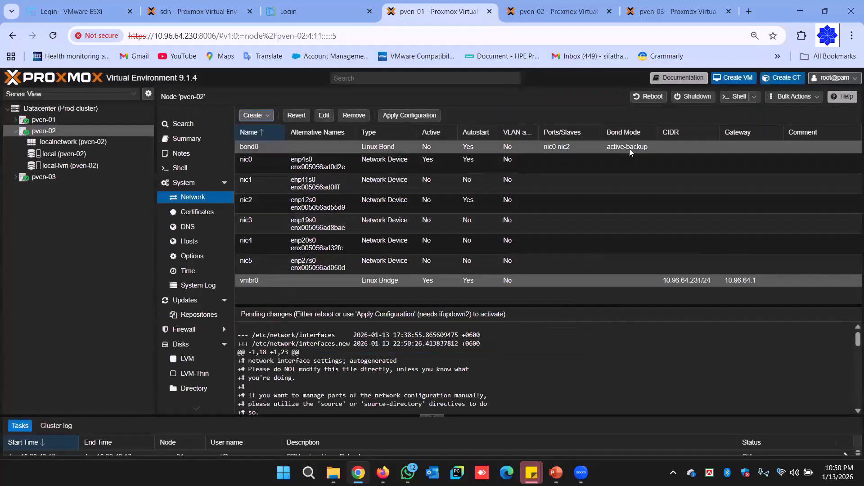
Step: Add the comment Management_Bond to bond0 and save the bond
left_click(629, 150)
double_click(629, 148)
left_click(524, 281)
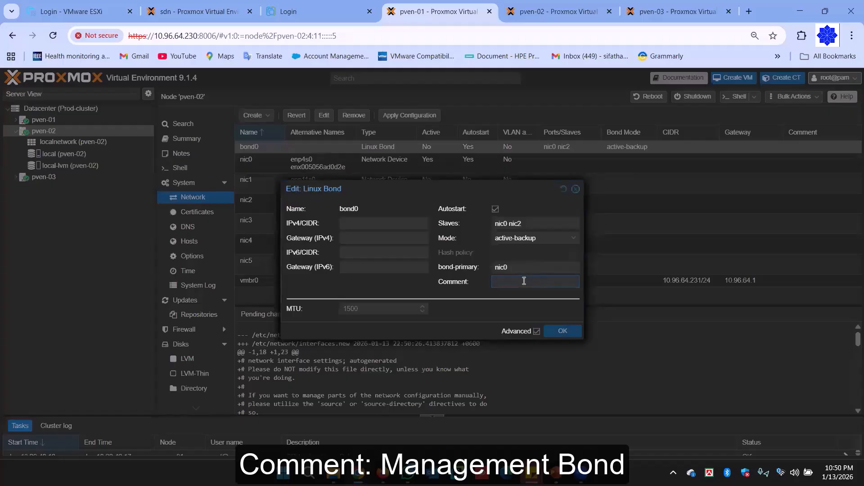
type("Ma")
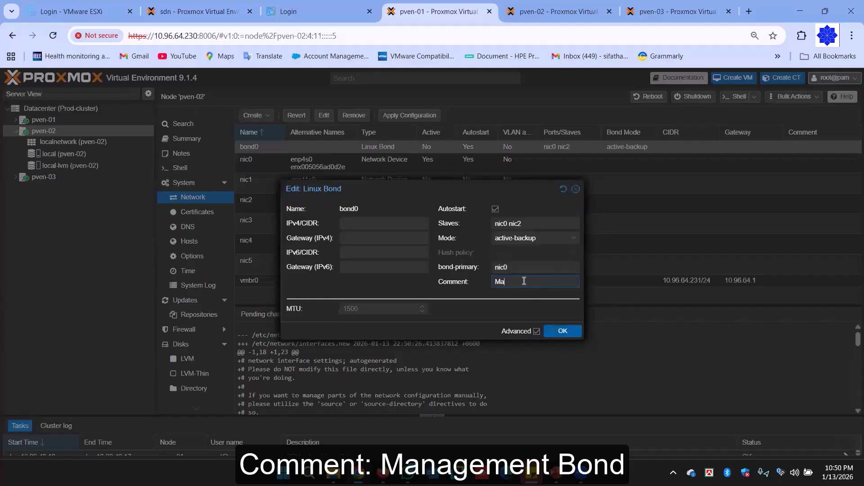
type("nagement")
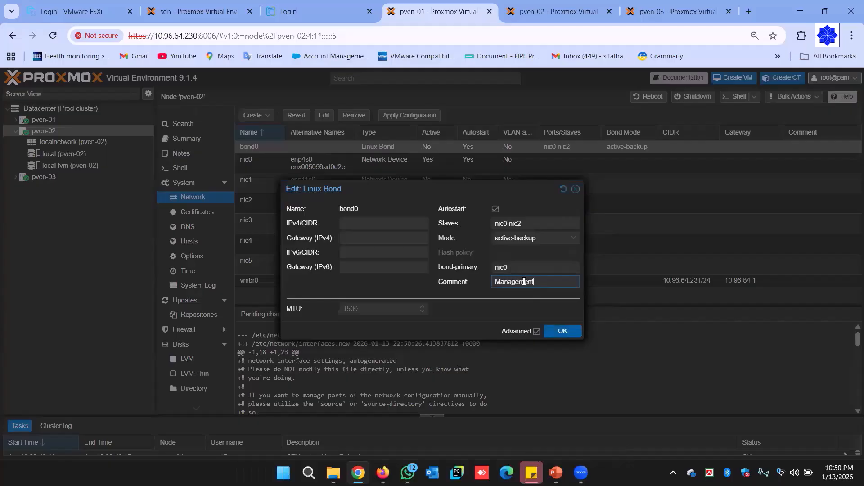
type(" Bond")
left_click(561, 331)
left_click(561, 332)
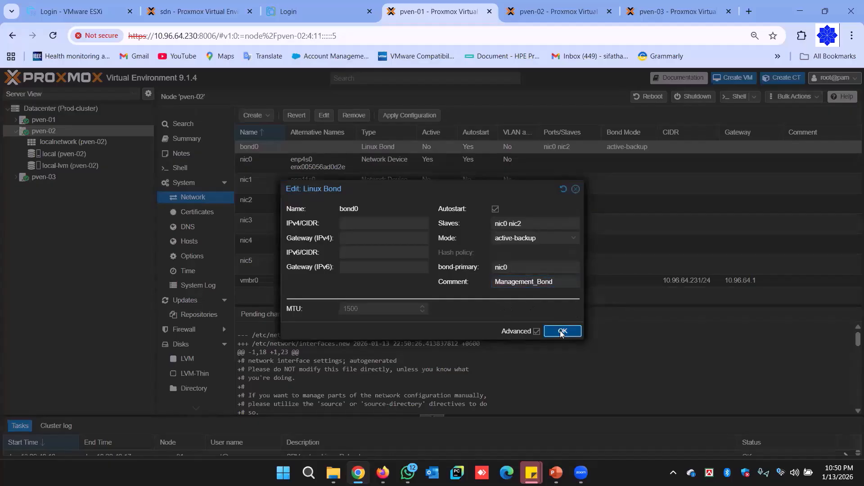
Step: Set the bridge port of vmbr0 to bond0, add the comment Management_Bridge and save the bridge
double_click(588, 281)
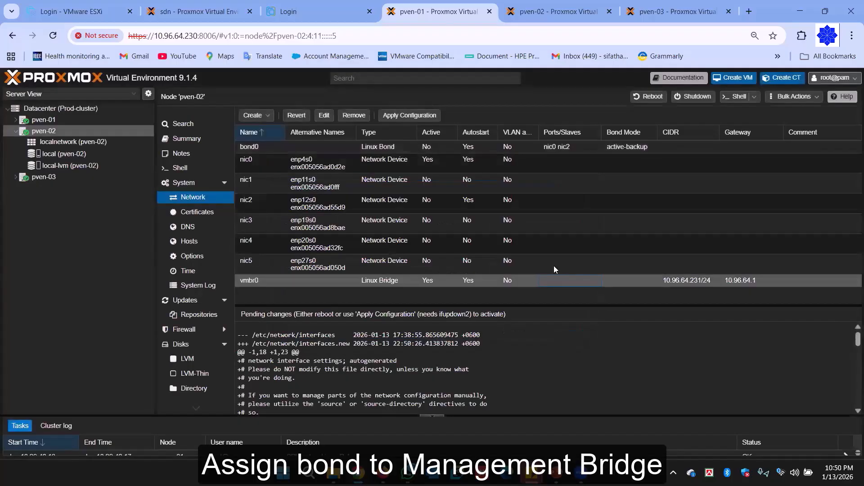
type("bond0")
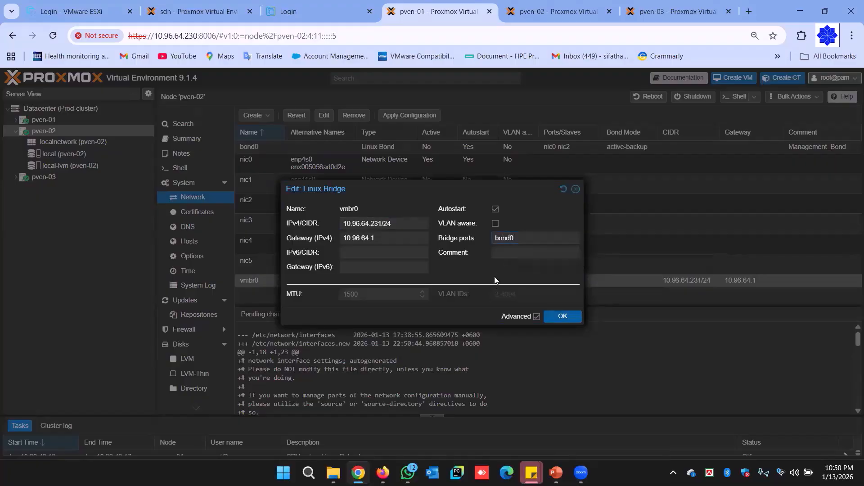
left_click(525, 255)
type("Management_Bridge")
left_click(564, 316)
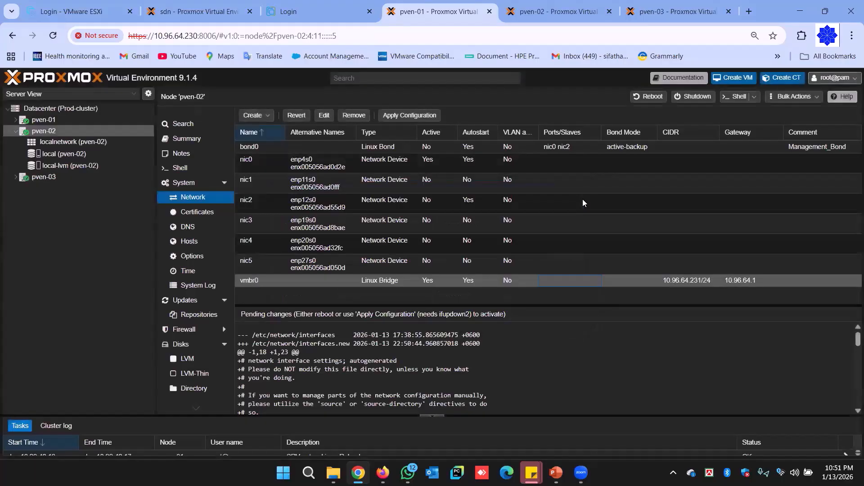
Step: Apply the pending network configuration on pven-02
left_click(410, 115)
key("Return")
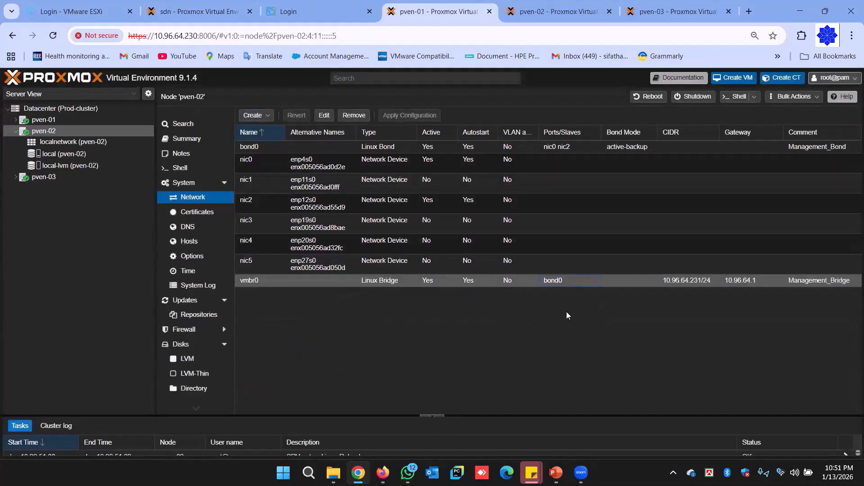
left_click(762, 148)
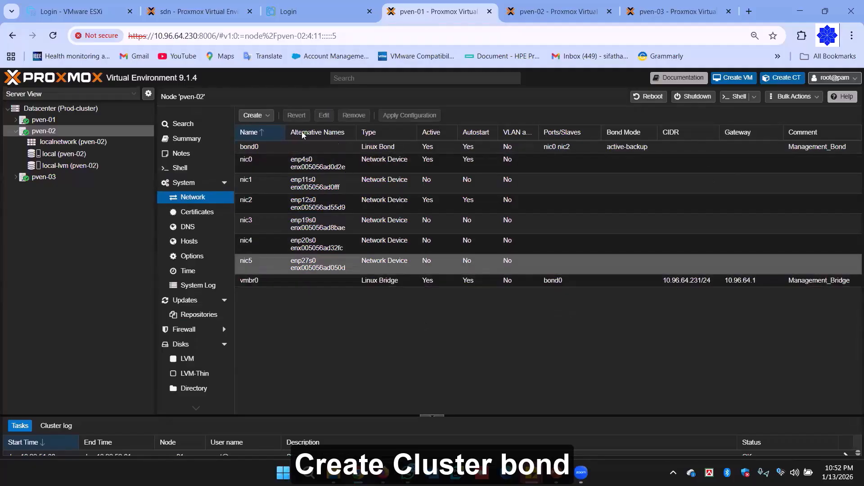
Step: Start a new Linux bond named bond1 with slaves nic1 and nic5 in active-backup mode
left_click(265, 116)
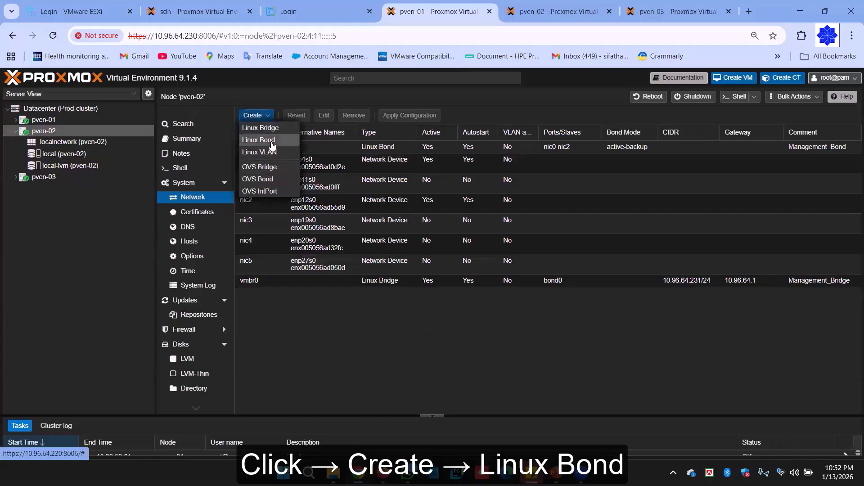
left_click(271, 141)
left_click_drag(464, 198, 670, 231)
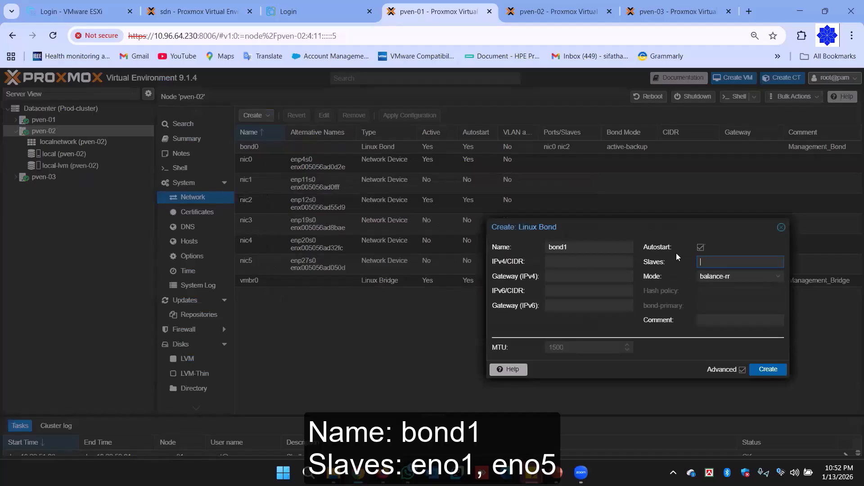
type("nic1 nic5")
left_click(737, 276)
left_click(732, 298)
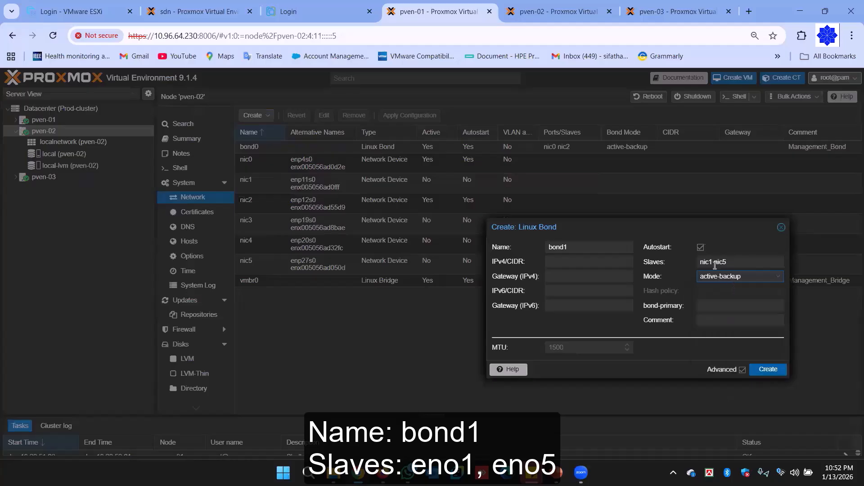
Step: Set nic5 as bond-primary of bond1, add the comment Ceph_Bond and create the bond
double_click(730, 261)
key("ctrl+c")
left_click(725, 304)
key("ctrl+v")
left_click(723, 322)
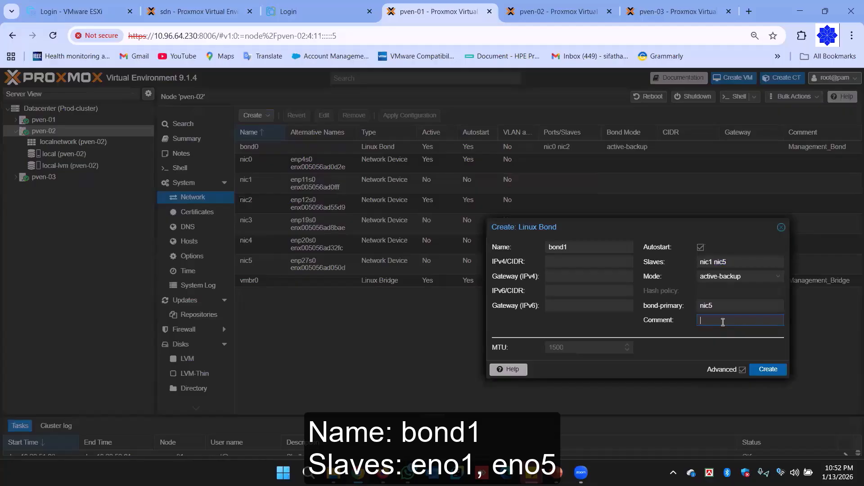
type("Ceph")
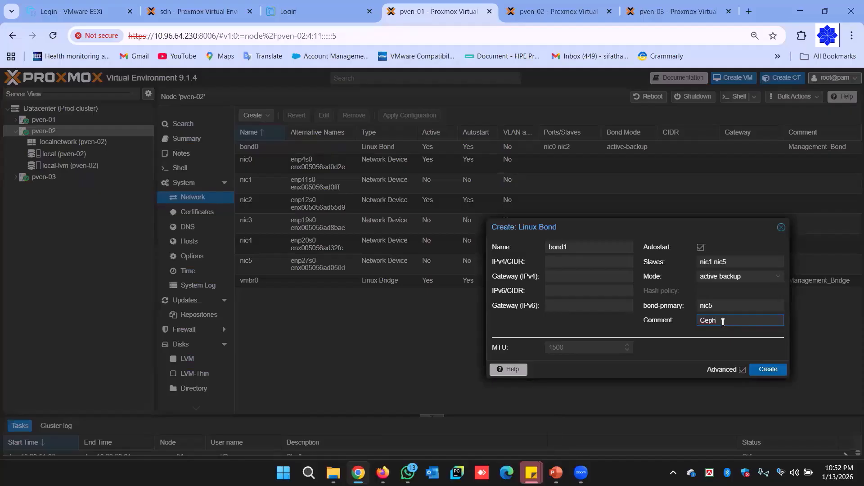
type("_Bond")
left_click(769, 370)
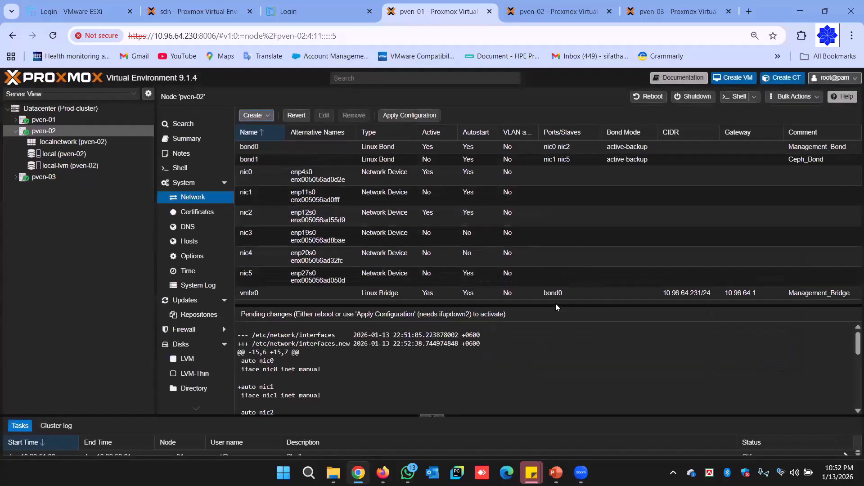
Step: Start a new Linux bridge named vmbr1 with bridge port bond1 and the comment Ceph_Bridge
left_click(618, 160)
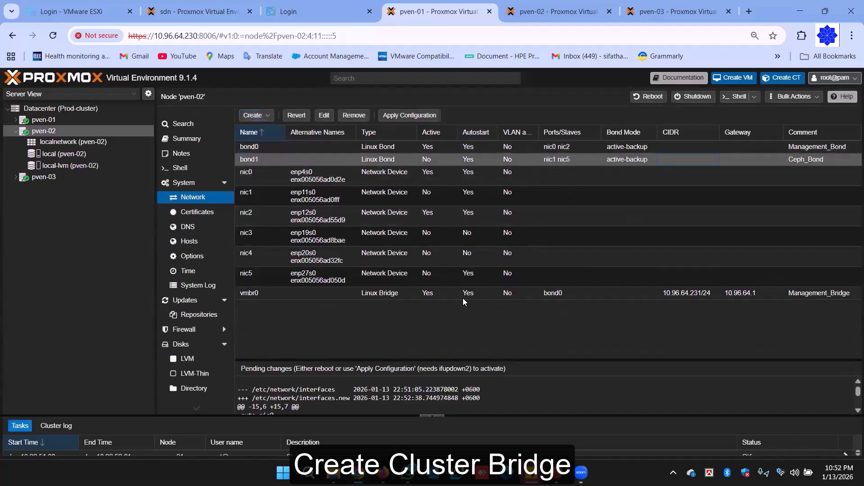
left_click(254, 115)
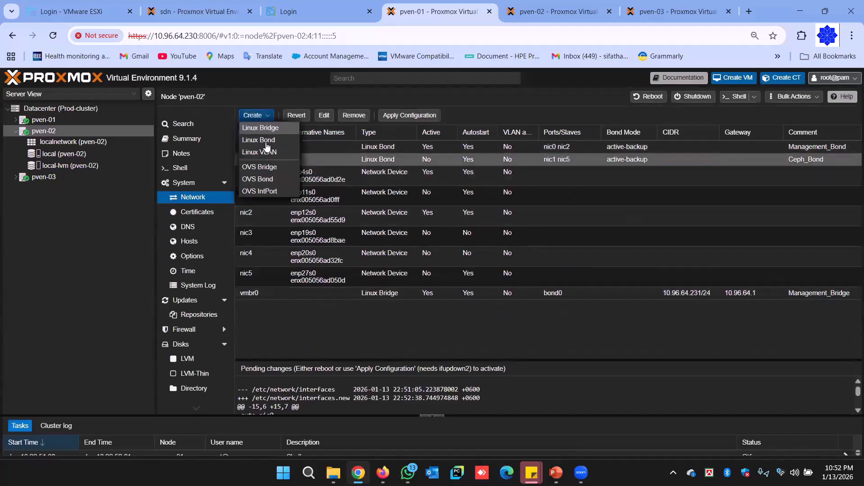
left_click(261, 128)
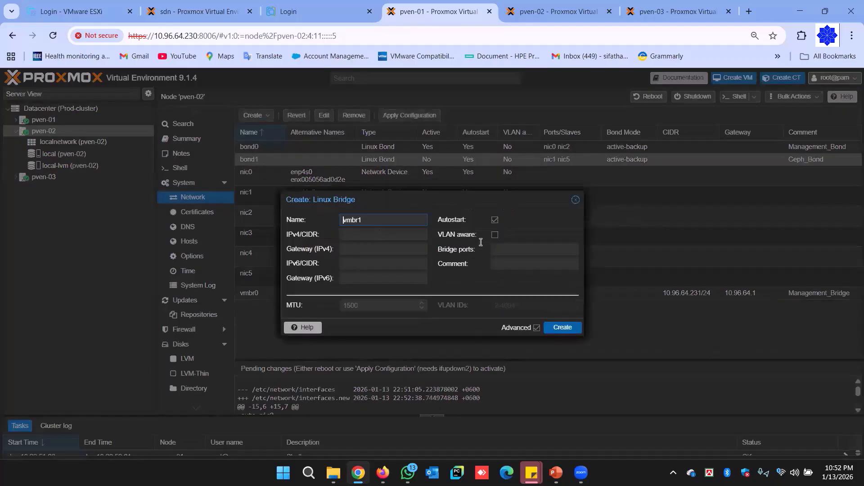
left_click(508, 248)
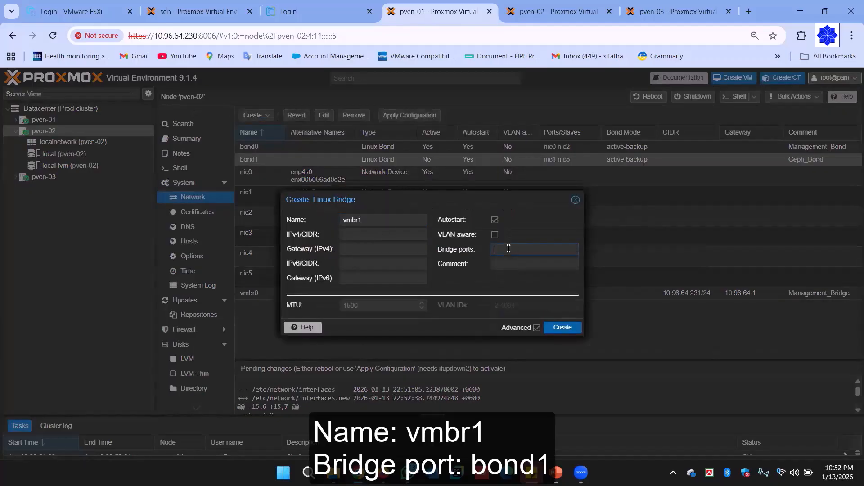
type("bond1")
left_click(509, 264)
type("Ceph_Bridge")
Step: Copy the Ceph block address from the PVE Lab sticky note, set vmbr1's IPv4/CIDR to 10.96.63.231/24 and create the bridge
left_click(381, 234)
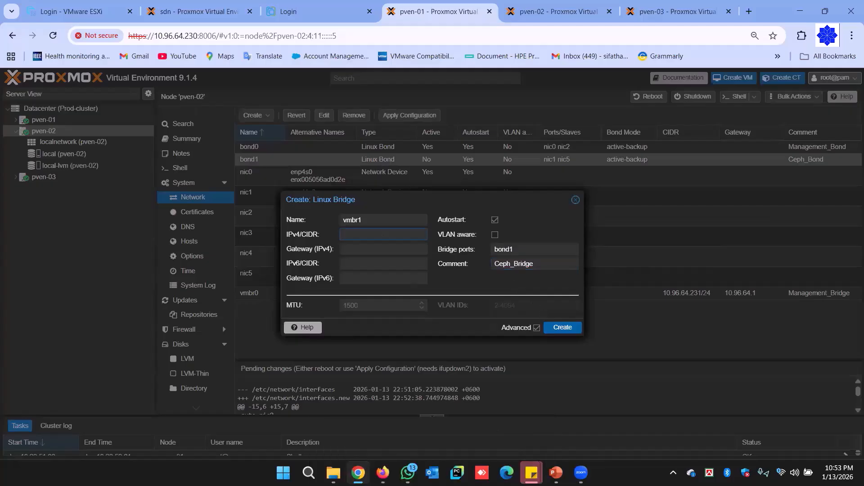
left_click(527, 472)
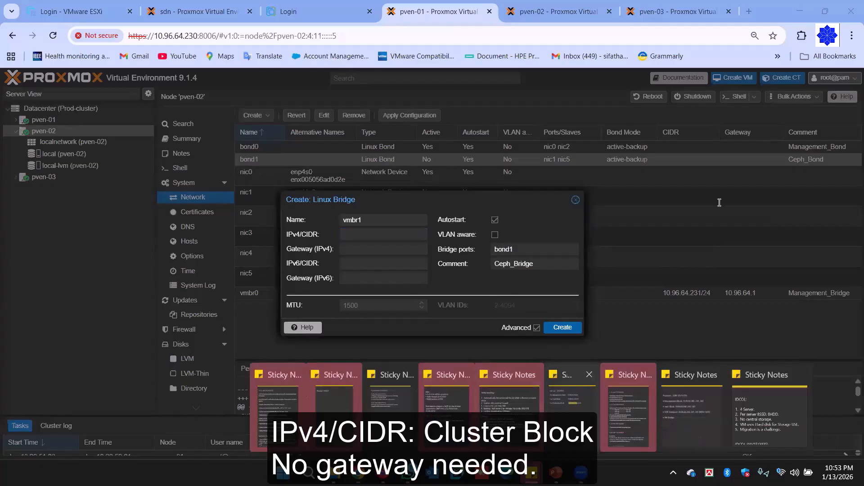
left_click_drag(714, 176, 757, 177)
key("ctrl+c")
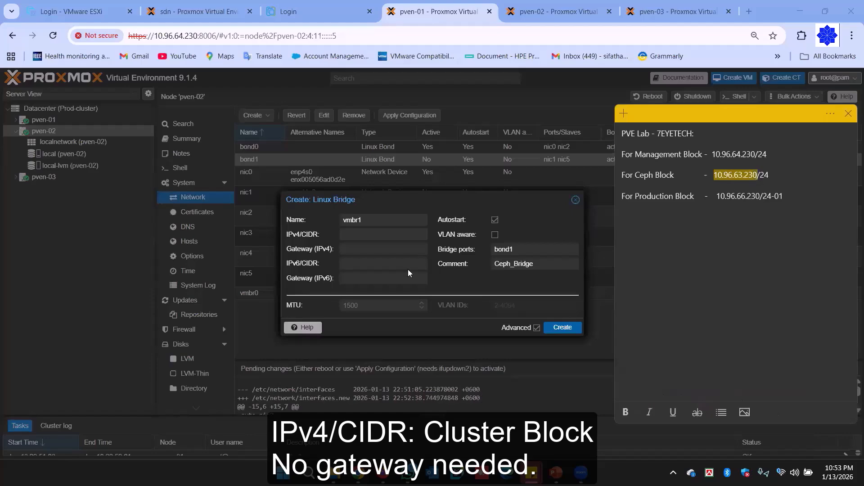
left_click(392, 238)
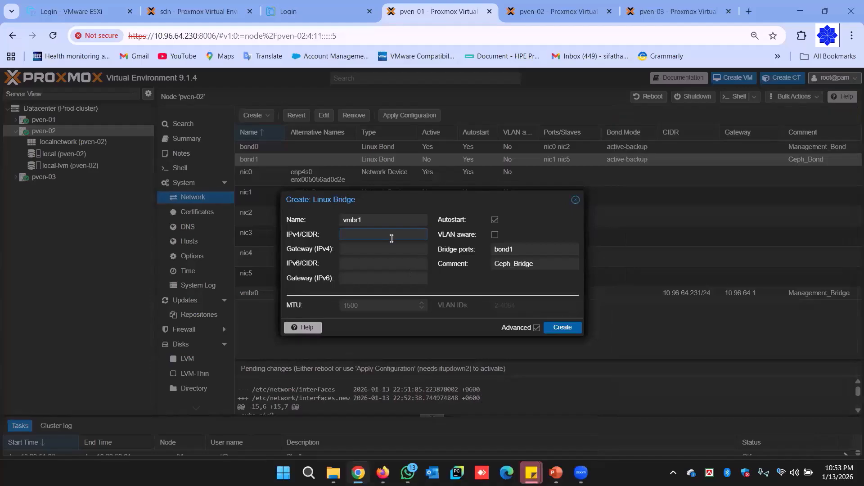
key("ctrl+v")
key("BackSpace")
type("1")
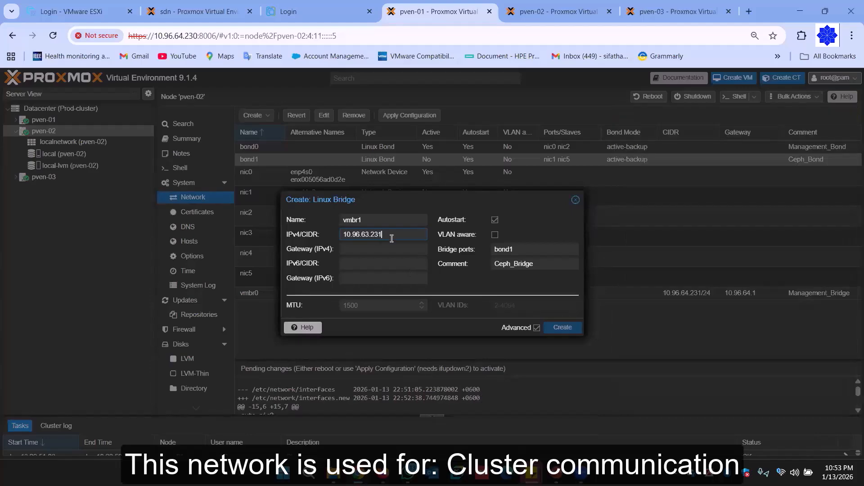
type("/24")
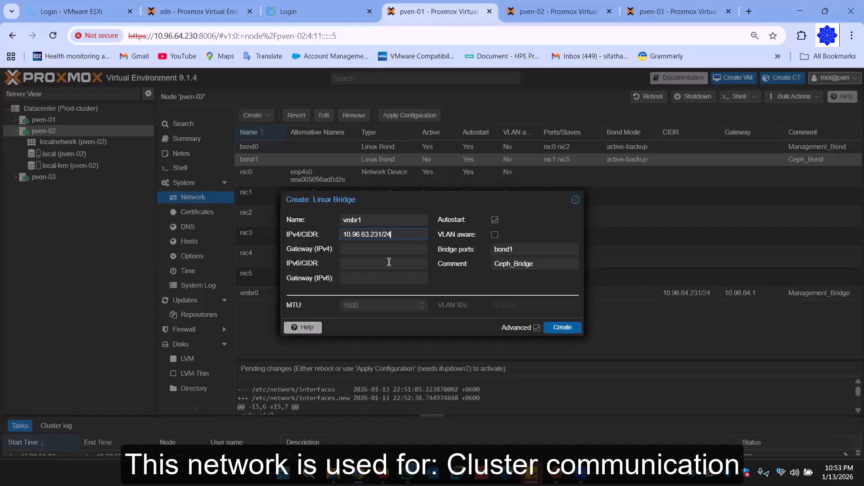
left_click(563, 327)
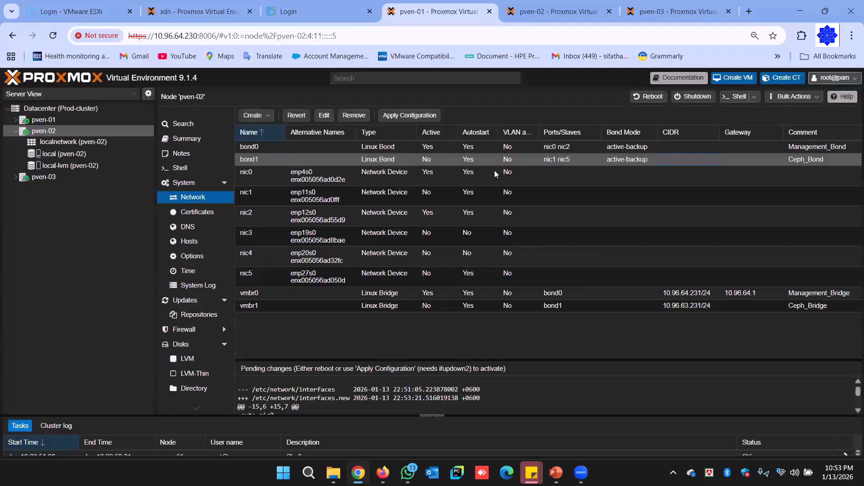
Step: Start a new Linux bond named bond2 with slaves nic3 and nic4 in active-backup mode
left_click(256, 115)
left_click(263, 142)
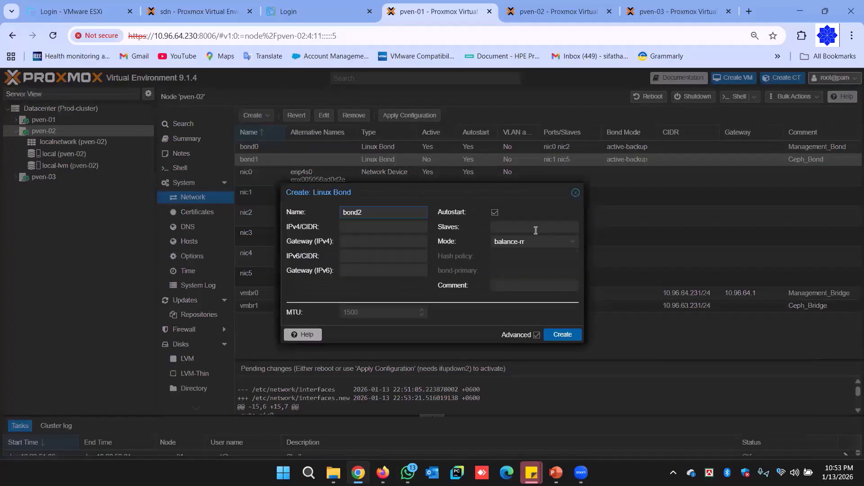
left_click_drag(444, 195, 627, 237)
left_click(687, 271)
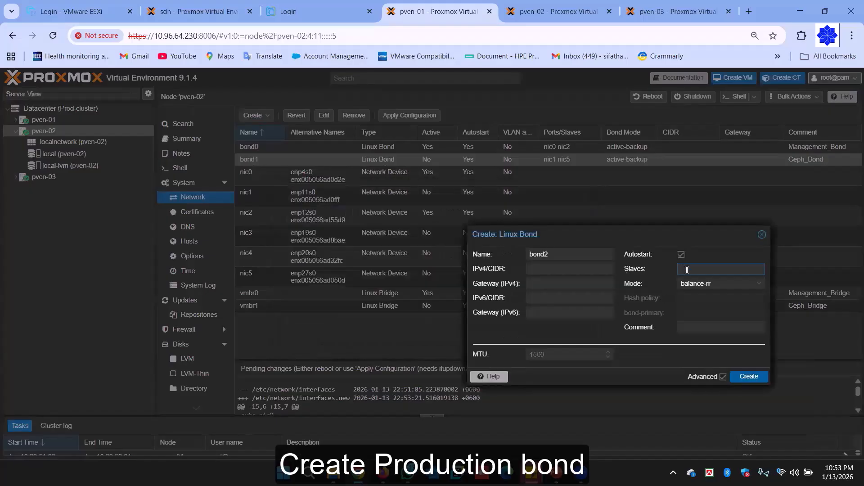
type("nic3 nic4")
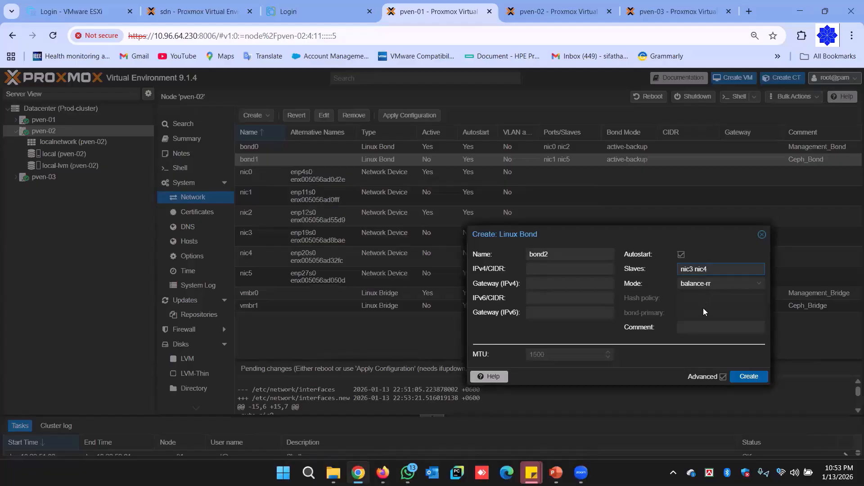
left_click(707, 284)
left_click(715, 308)
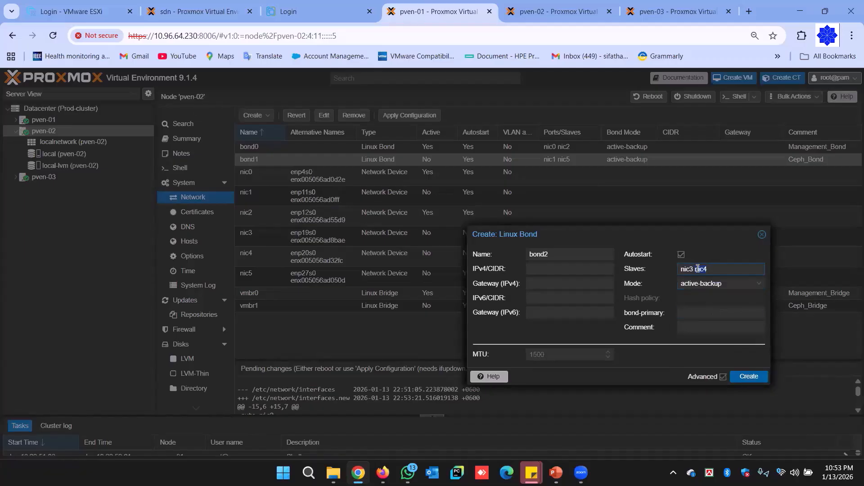
Step: Set nic4 as bond-primary of bond2, add the comment Prod_bond and create the bond
left_click(697, 314)
type("nic4")
left_click(698, 325)
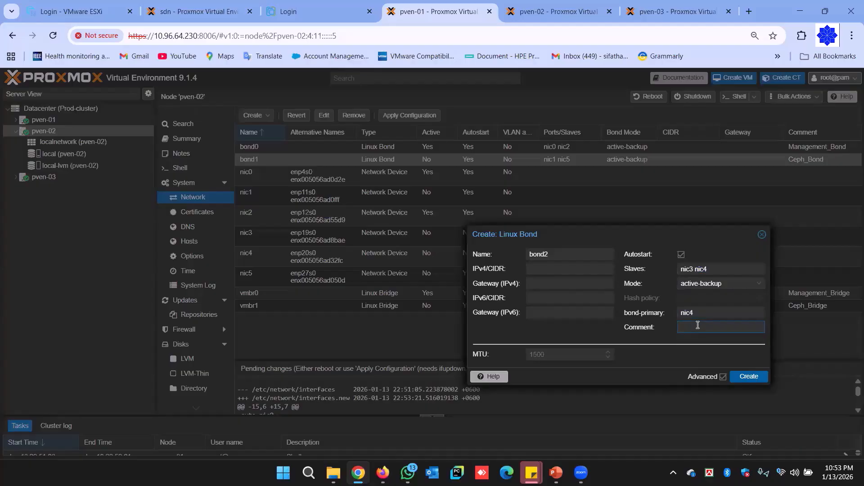
type("Prod_bond")
left_click(748, 376)
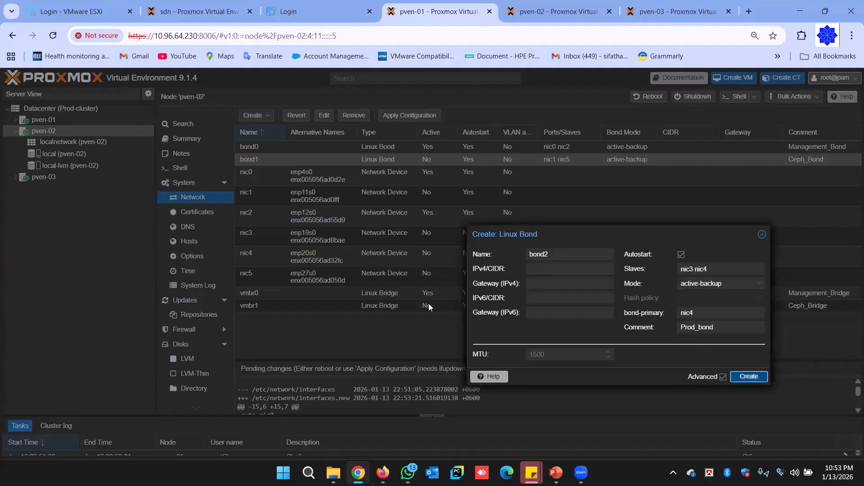
Step: Start a new Linux bridge named vmbr2 with bridge port bond2 and the comment Prod_Bridge
left_click(261, 117)
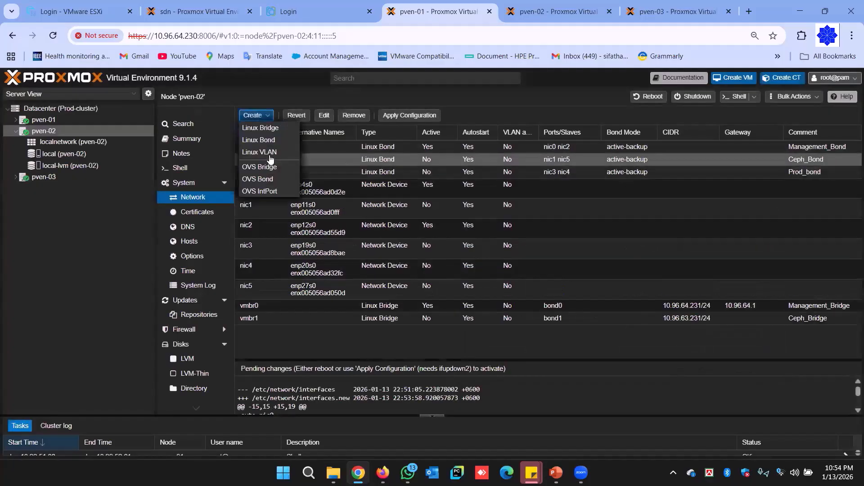
left_click(521, 252)
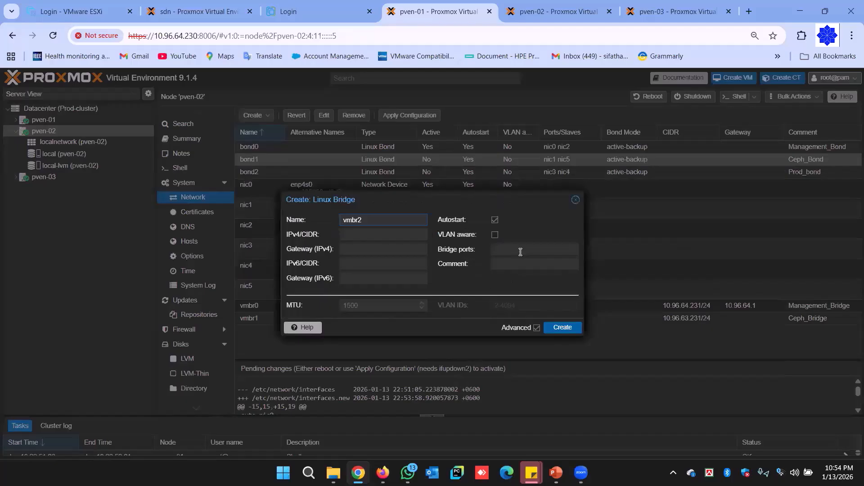
type("P")
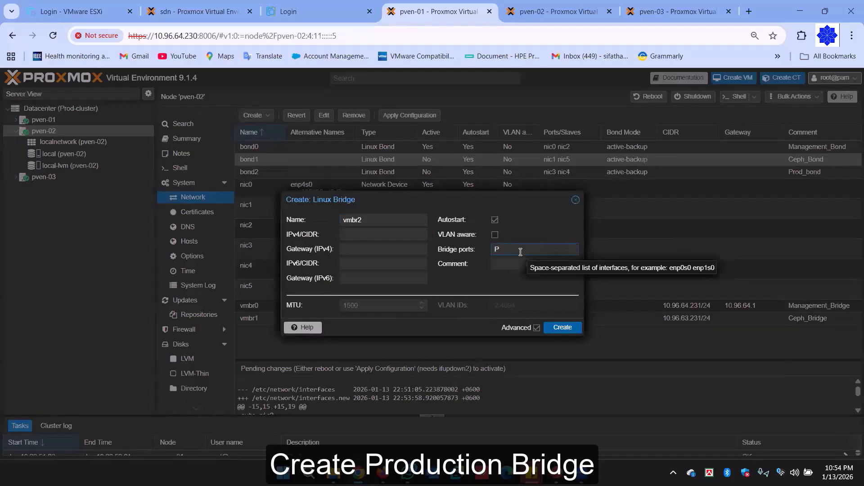
key("BackSpace")
type("bond2")
left_click(522, 267)
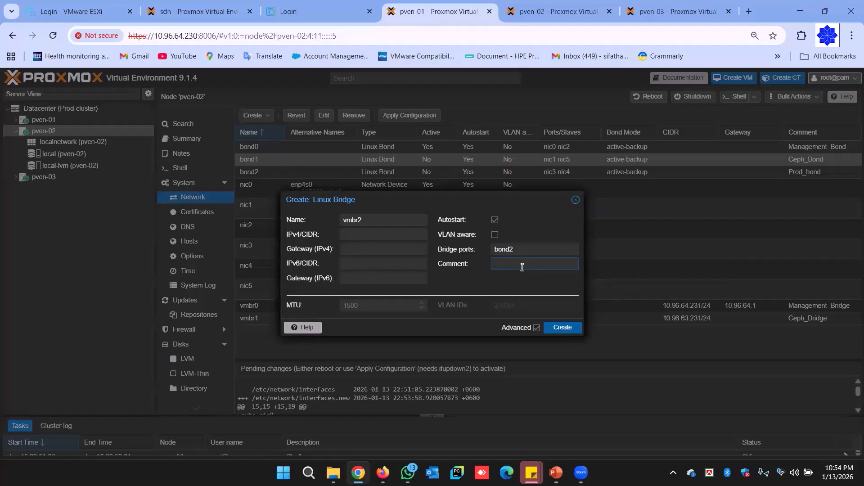
type("Pros")
type("_Bridge")
Step: Copy the production block address from the PVE Lab sticky note and set vmbr2's IPv4/CIDR to 10.96.66.231/24
mouse_move(533, 471)
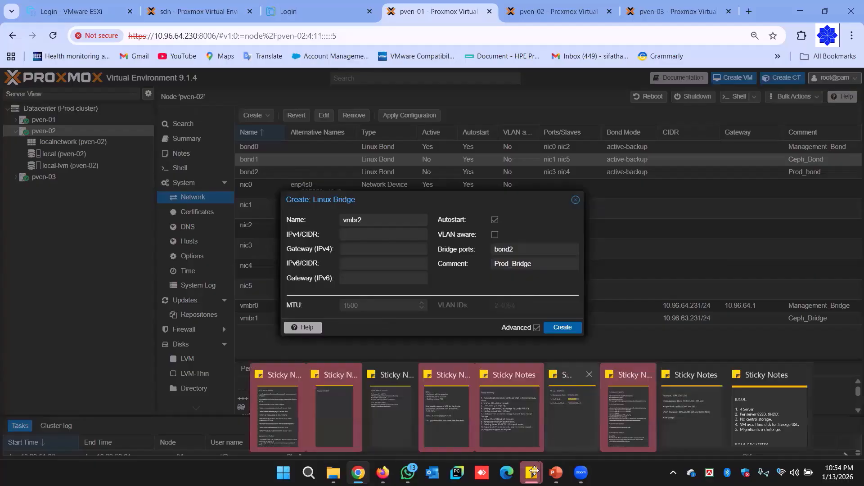
left_click(568, 396)
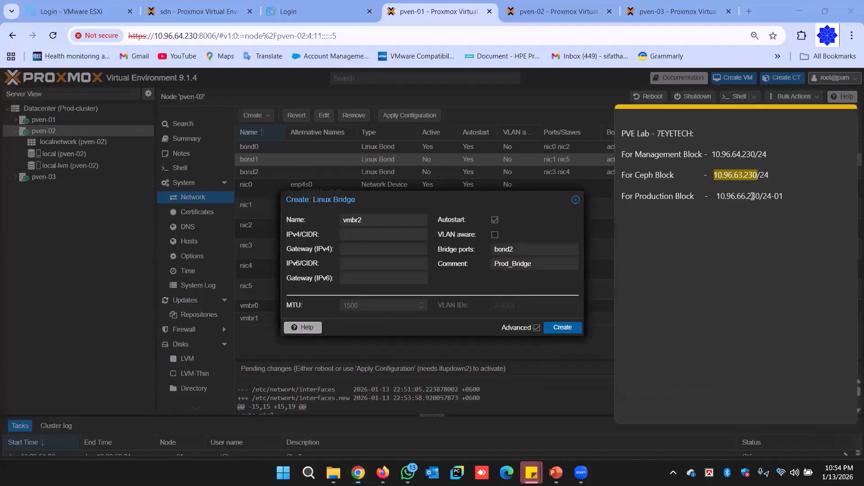
double_click(760, 196)
key("ctrl+c")
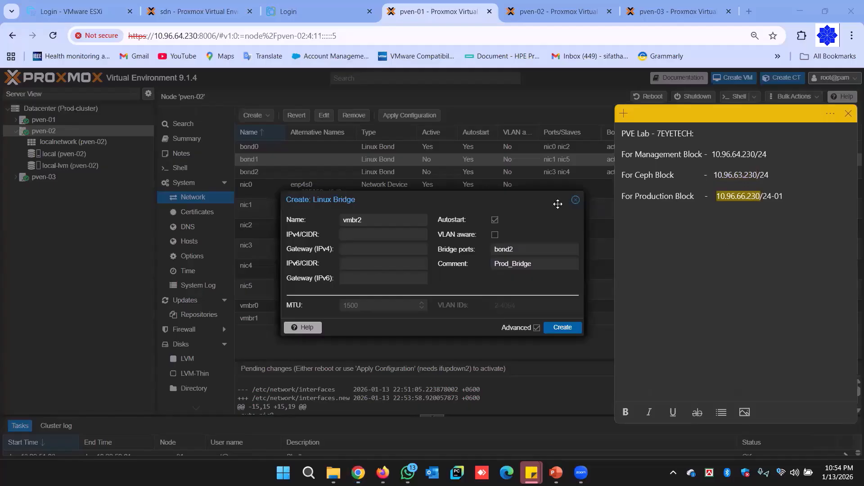
left_click(389, 247)
left_click(386, 235)
key("ctrl+v")
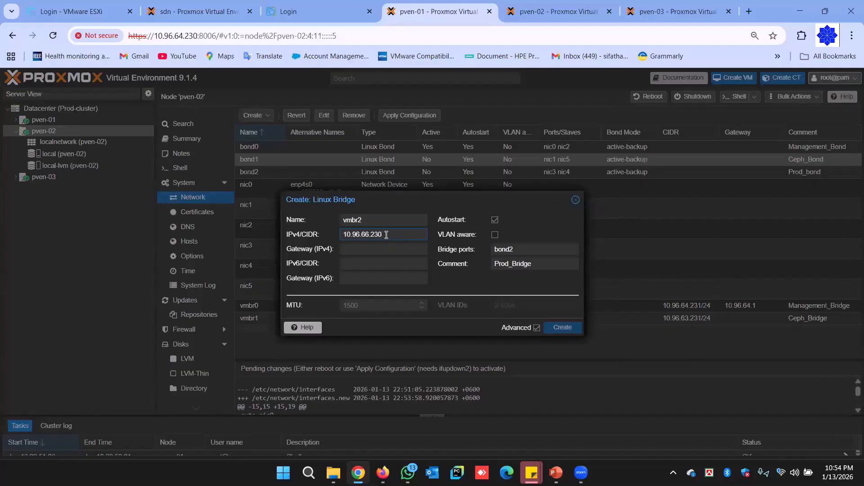
key("BackSpace")
type("1/24")
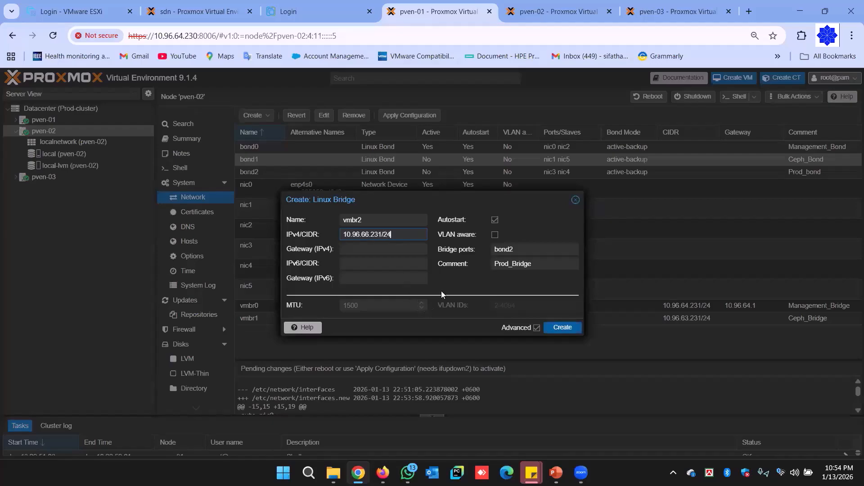
Step: Create the vmbr2 bridge and apply the pending network changes on pven-02
left_click(562, 327)
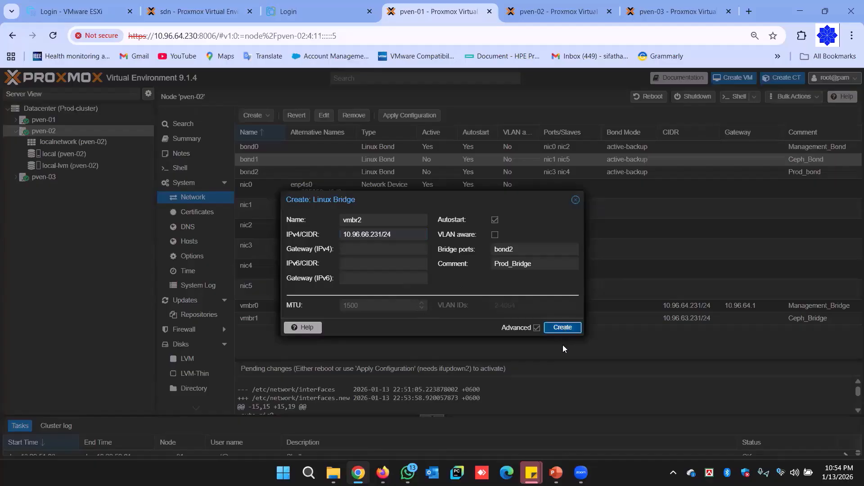
left_click(409, 115)
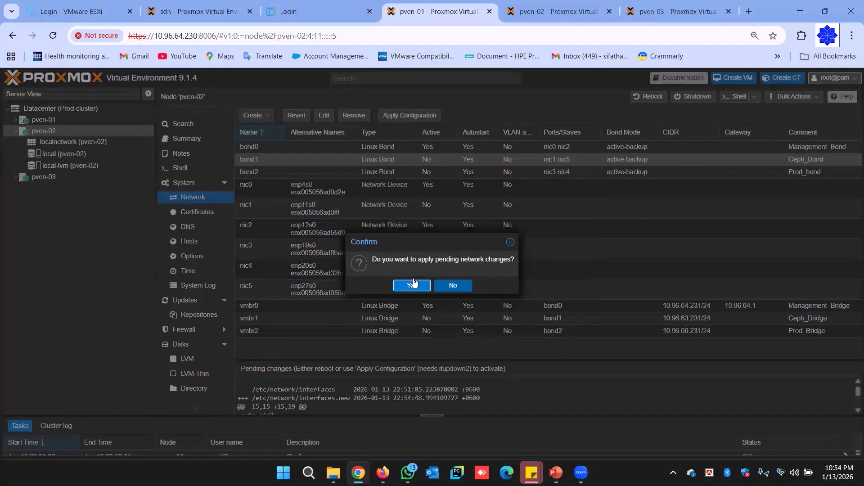
left_click(412, 286)
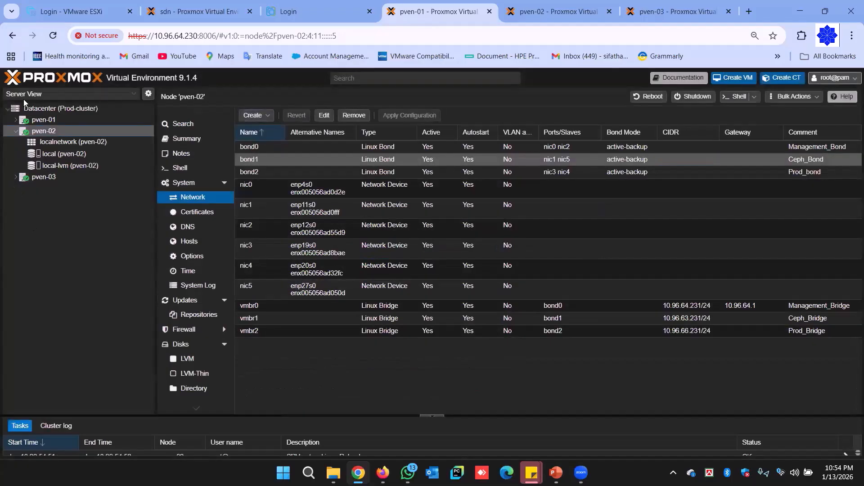
Step: Switch to node pven-03's network configuration and open its vmbr0 bridge for editing
left_click(16, 177)
left_click(16, 130)
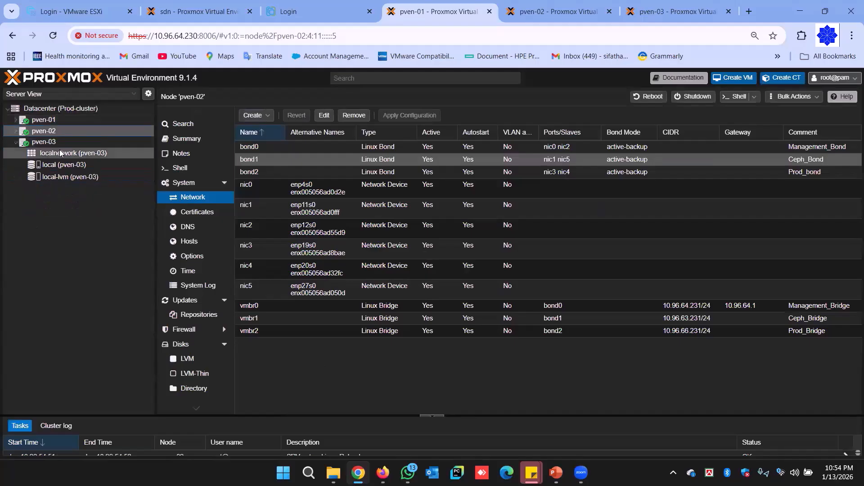
left_click(44, 141)
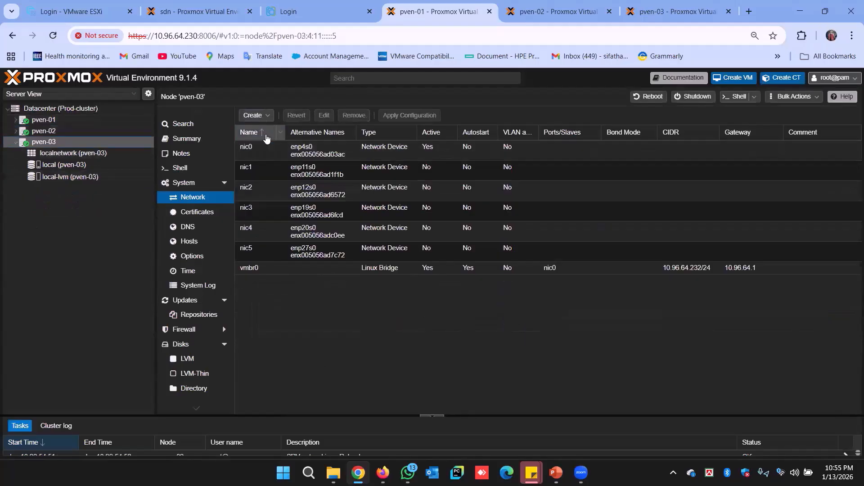
left_click(263, 118)
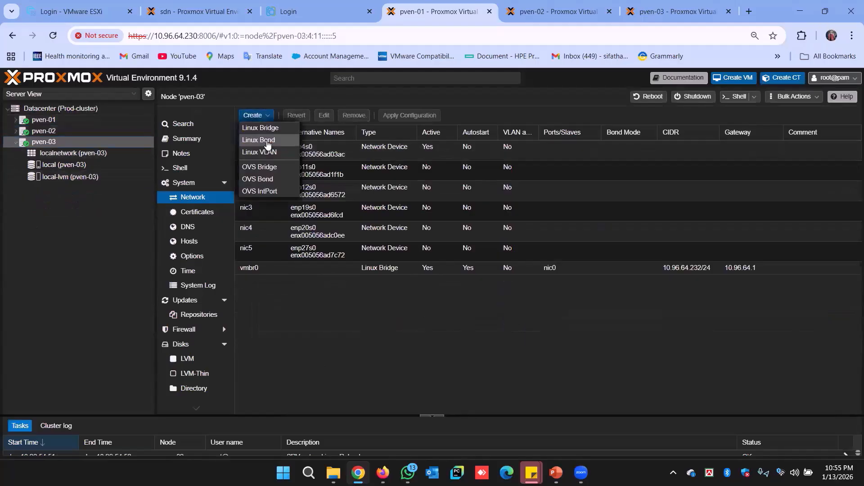
double_click(314, 270)
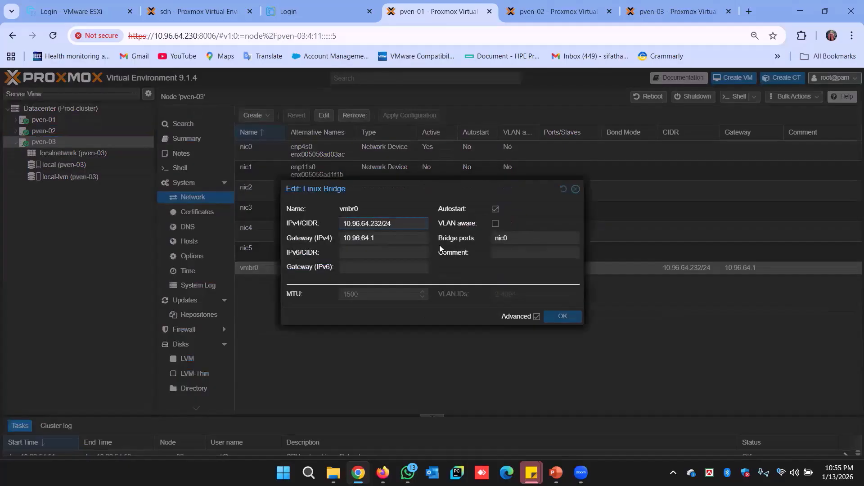